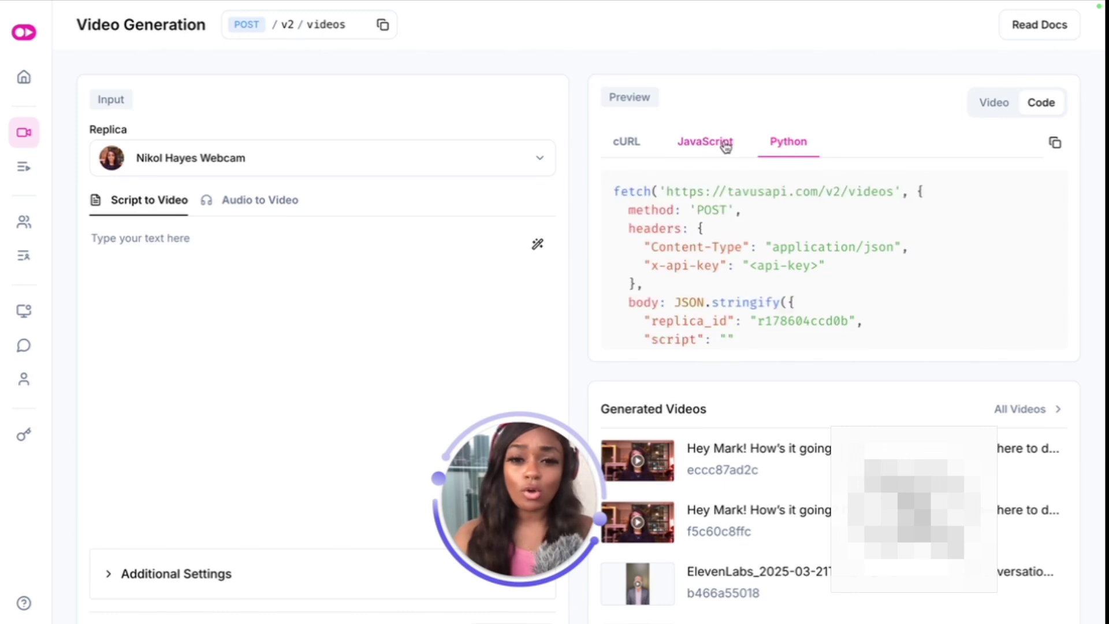
# Step: Enter the AriaLeaf AI promo script beginning "Every call you miss... could be a sale slipping through the cracks" as the video's script
pyautogui.click(227, 251)
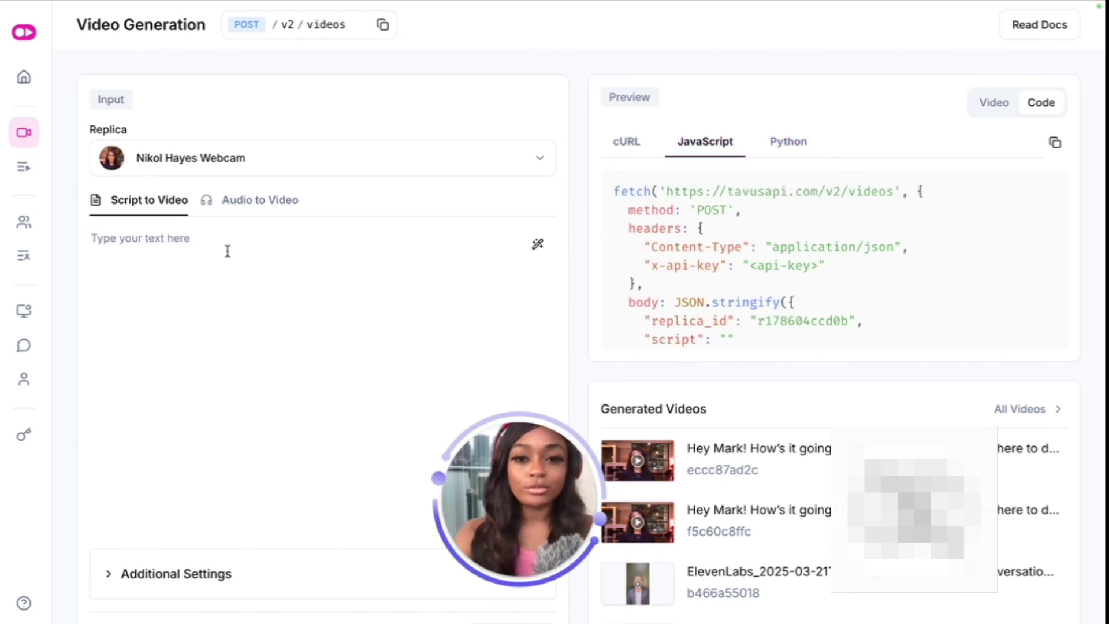
pyautogui.write('Every call you miss... could be a sale slipping through the cracks. But what if your dispensary never missed a call again? Introducing AriaLeaf AI – your 24/7 cannabis-compliant AI phone agent, designed to grow your dispensary and recapture lost revenue with ease. From natural, human-like voice interactions to adaptive learning from every call, AriaLeaf works around the clock to answer questions, take orders, and ensure every customer feels heard. Setup? Just 15 minutes. Integration? Seamless with your existing POS, CRM, inventory, delivery systems, and even loyalty programs. Choose from custom AI personalities like Madison – upbeat and friendly – or Aria, calm and compassionate for medical patients. With built-in compliance for HIPAA and cannabis regulations, your business stays protected – always. AriaLeaf revolutionized our customer support. Call answer rate? Up 200%. Customer satisfaction? Through the roof. Ready to stop losing money on missed calls? Let AriaLeaf AI transform your dispensary operations today.')
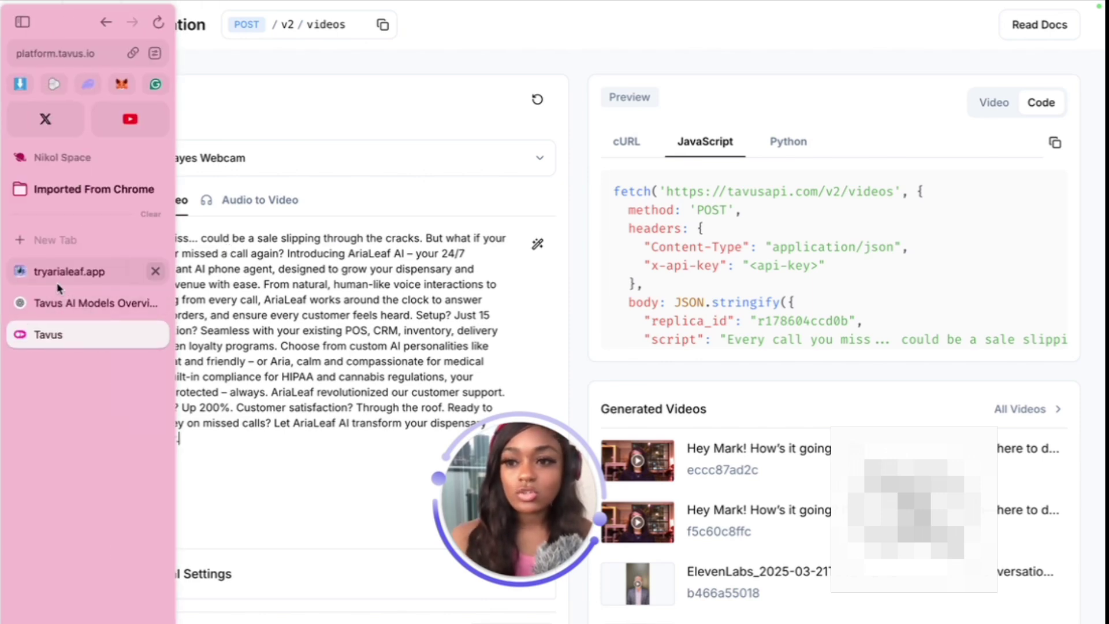
# Step: Switch to the ChatGPT conversation and review the Tavus lookup and the prompt requesting an AriaLeaf software script
pyautogui.click(67, 300)
pyautogui.scroll(20, 621, 232)
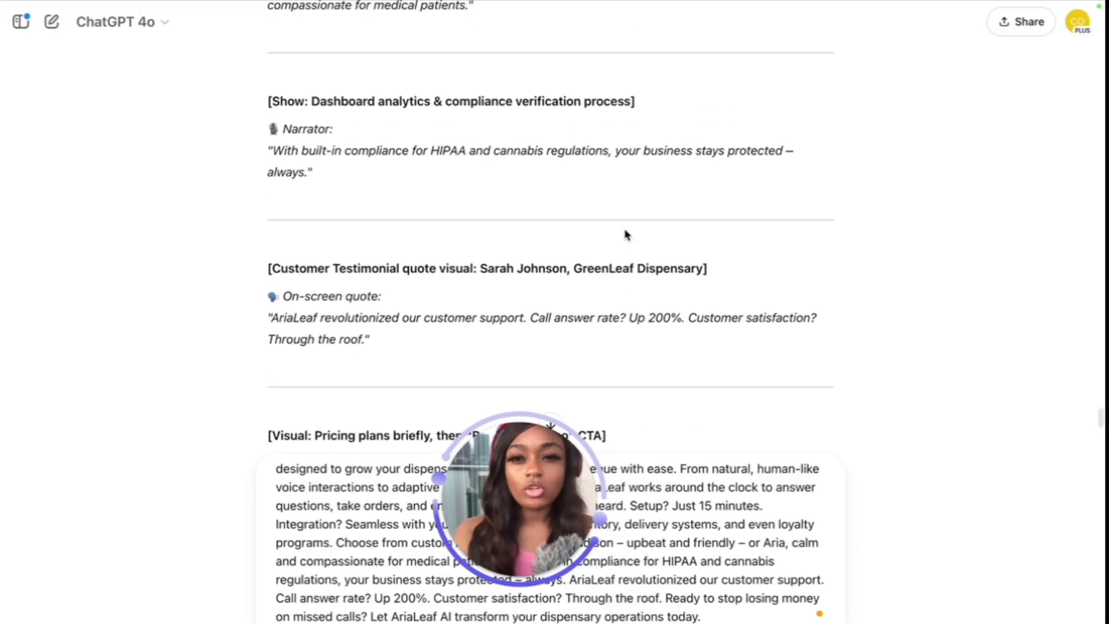
pyautogui.scroll(20, 625, 232)
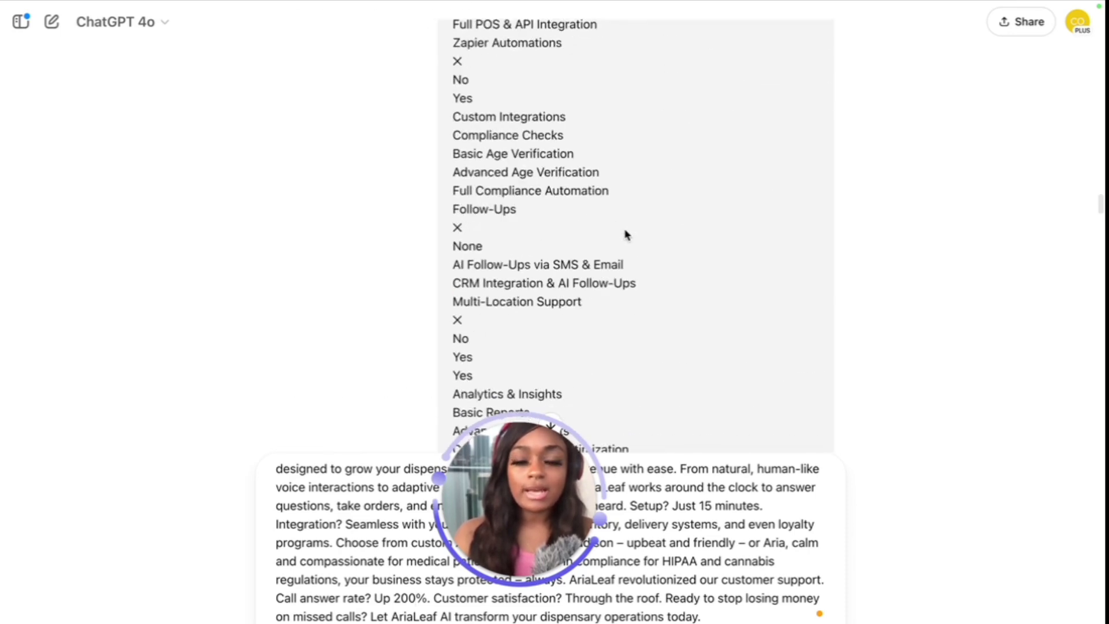
pyautogui.scroll(3, 625, 230)
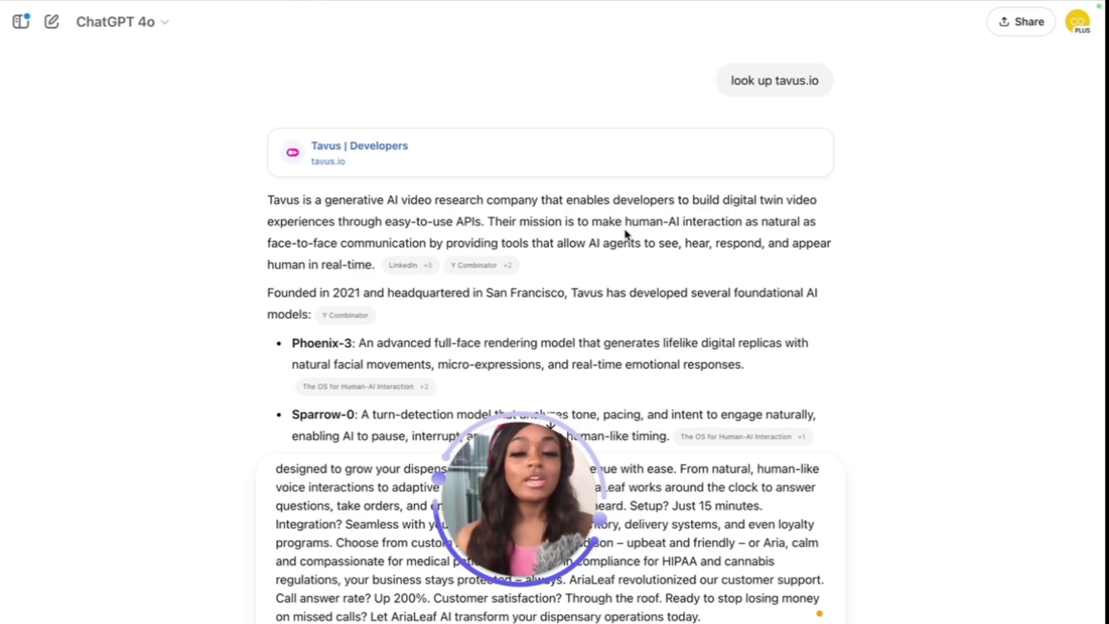
pyautogui.scroll(-3, 626, 234)
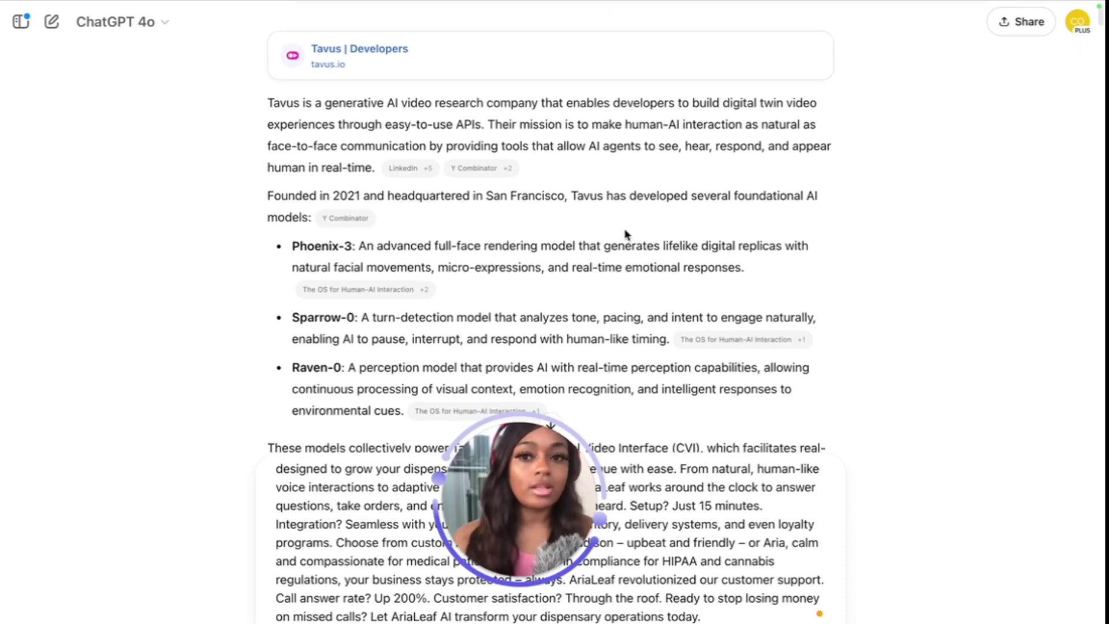
pyautogui.scroll(-20, 625, 234)
pyautogui.scroll(10, 627, 235)
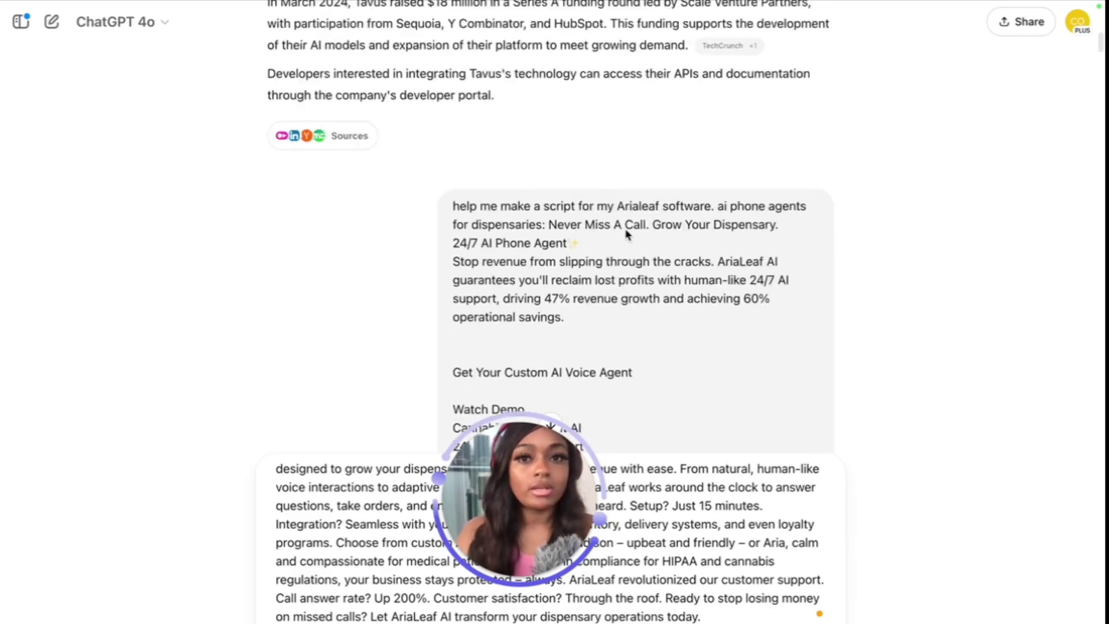
pyautogui.scroll(-10, 595, 255)
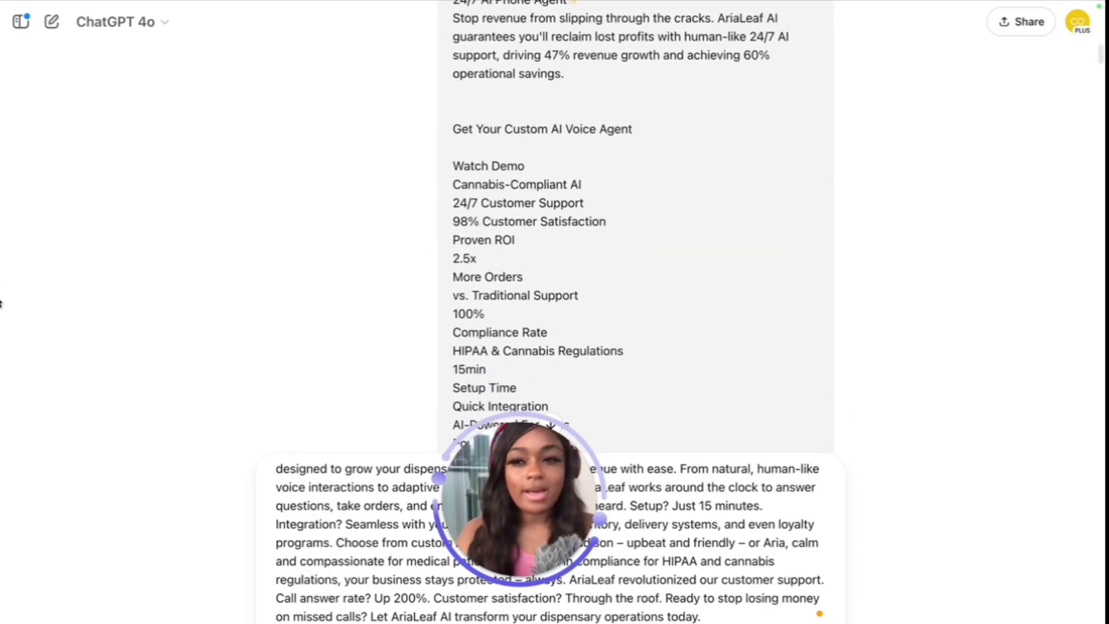
# Step: Open the tryarialeaf.app website and look over the landing page's headline and feature sections
pyautogui.moveTo(1, 302)
pyautogui.click(108, 276)
pyautogui.scroll(20, 401, 223)
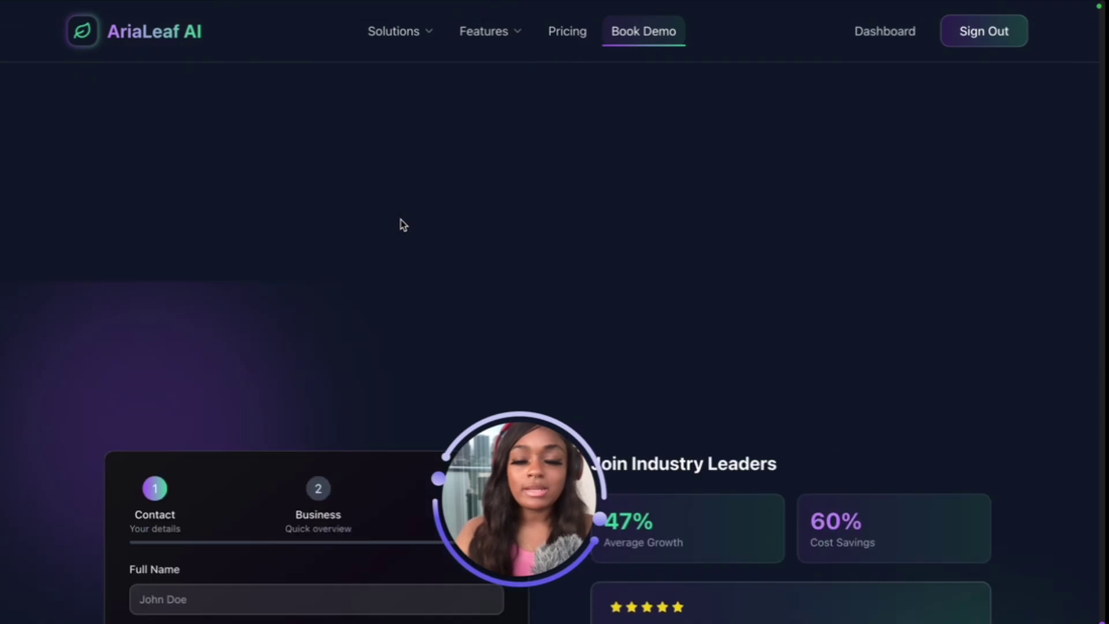
pyautogui.scroll(-2, 401, 220)
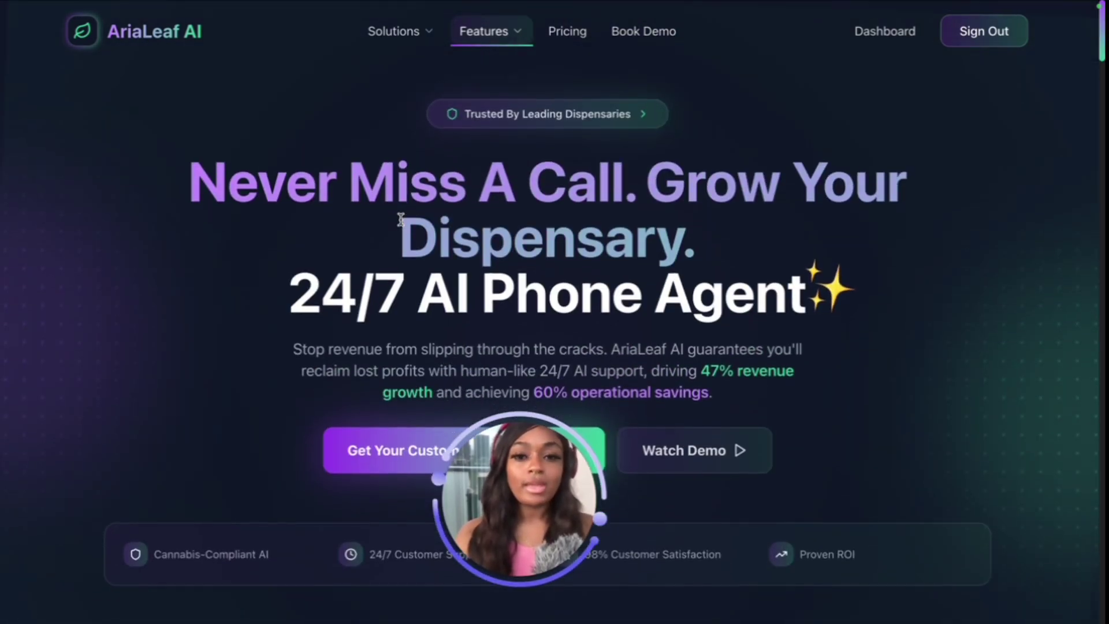
pyautogui.moveTo(2, 369)
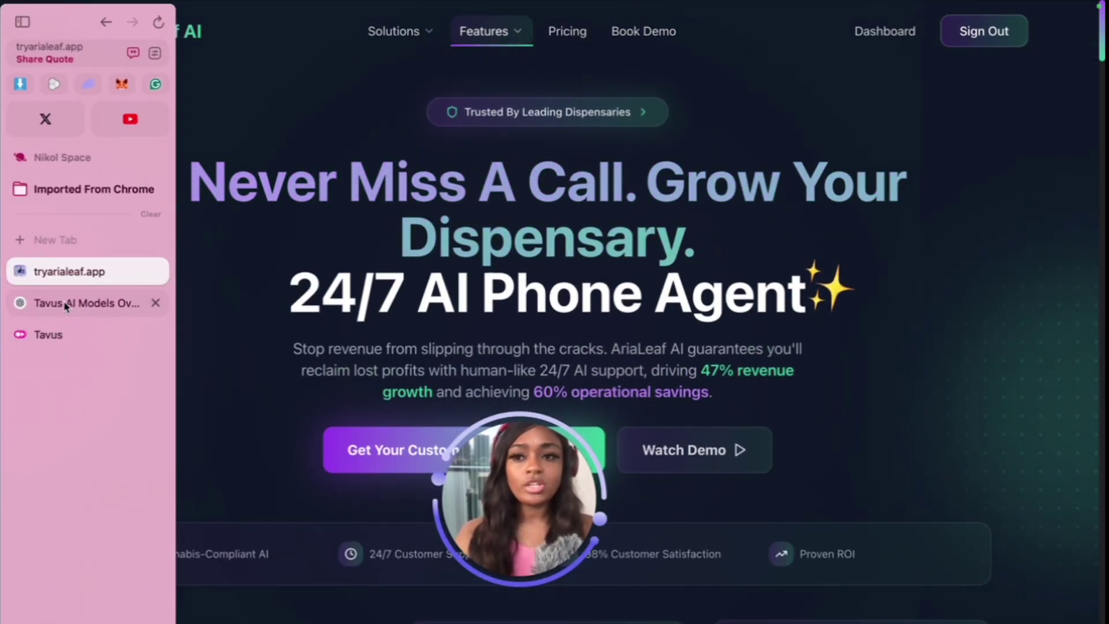
pyautogui.scroll(-10, 569, 297)
# Step: Return to the ChatGPT conversation and examine the generated video script "Never Miss a Call. Grow Your Dispensary."
pyautogui.moveTo(1, 342)
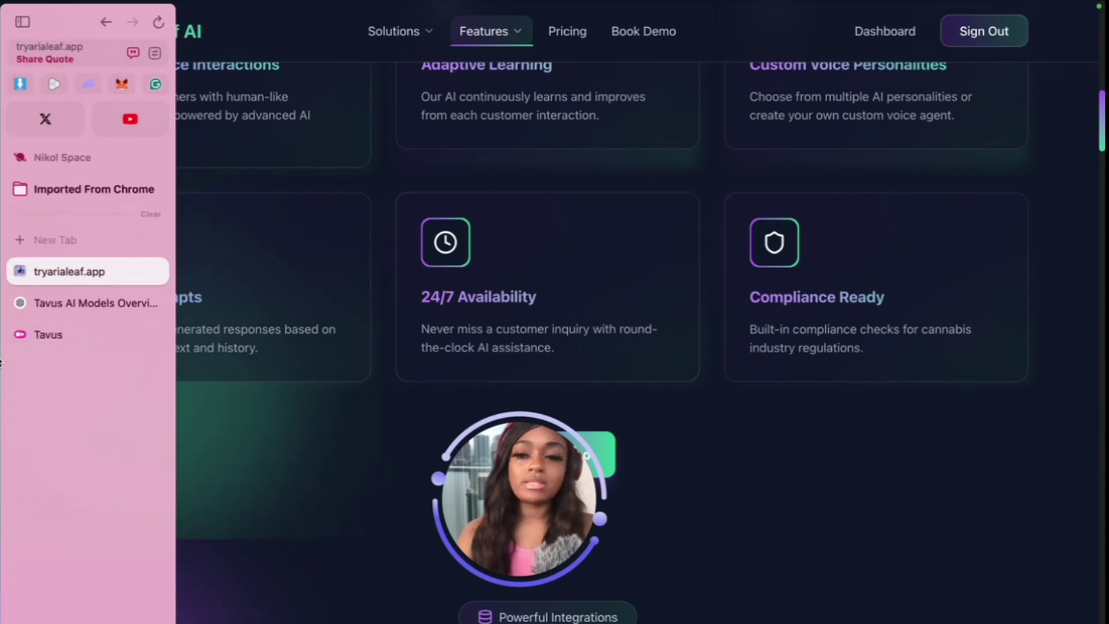
pyautogui.click(66, 309)
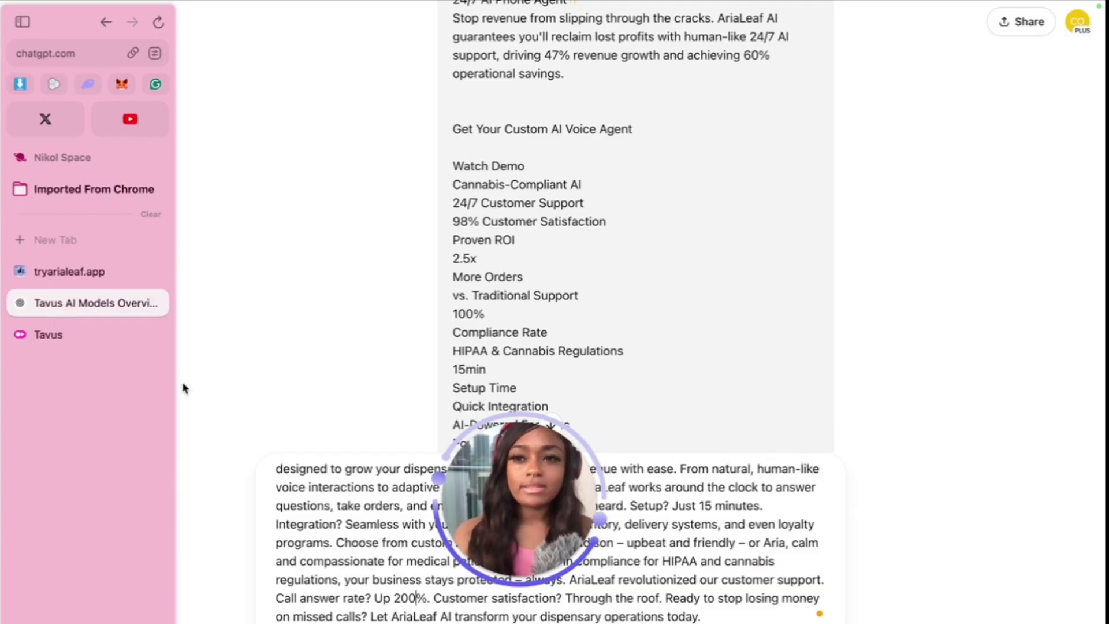
pyautogui.scroll(-20, 434, 326)
pyautogui.scroll(-20, 434, 326)
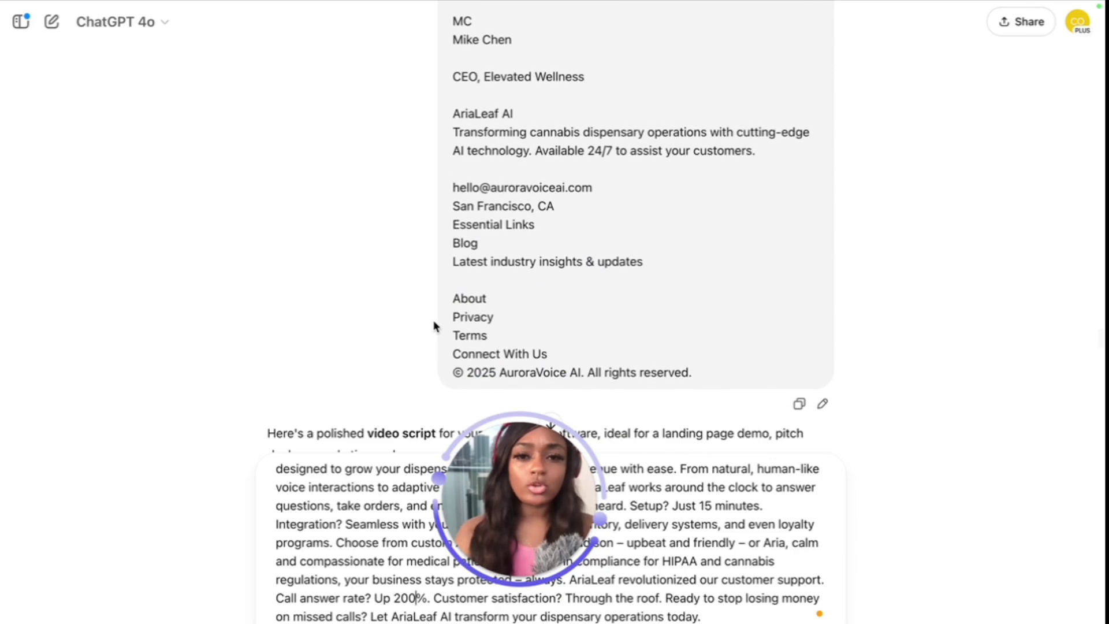
pyautogui.scroll(-8, 434, 326)
pyautogui.scroll(2, 434, 326)
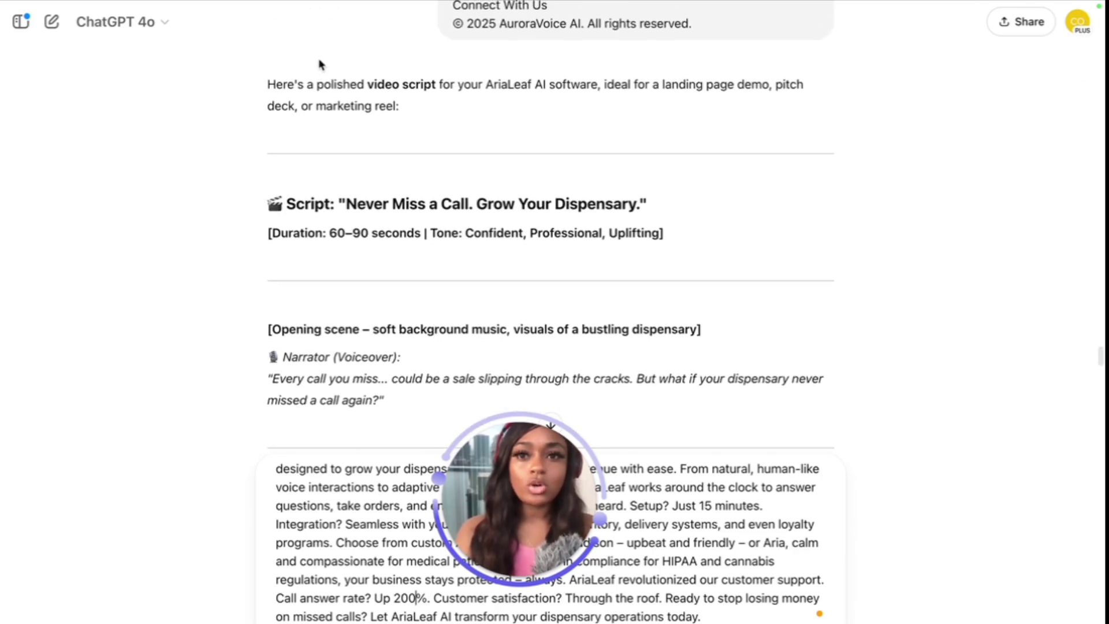
pyautogui.moveTo(314, 83); pyautogui.dragTo(485, 166)
pyautogui.scroll(-8, 485, 170)
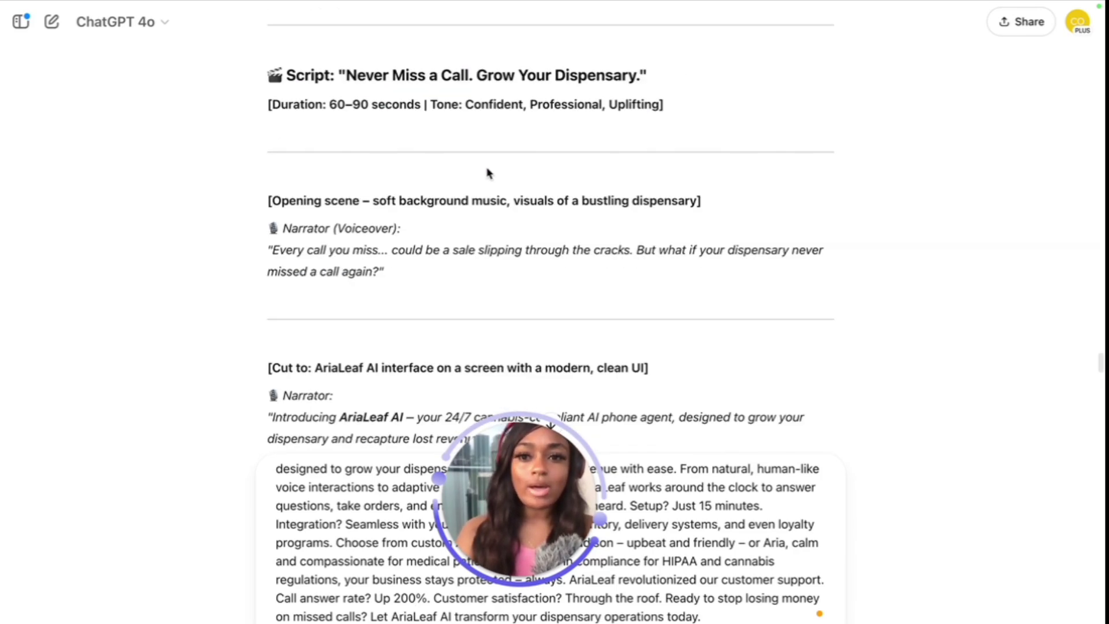
pyautogui.scroll(2, 385, 497)
# Step: Switch back to the Tavus video generation page and expand the additional settings to reach the background website URL
pyautogui.moveTo(1, 272)
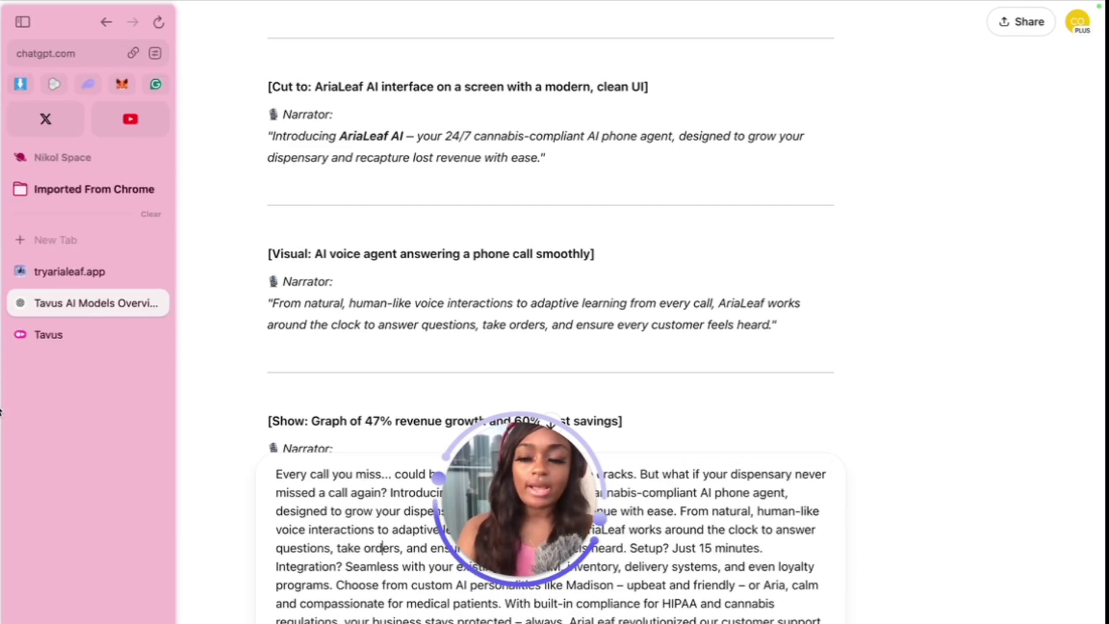
pyautogui.click(58, 264)
pyautogui.click(58, 335)
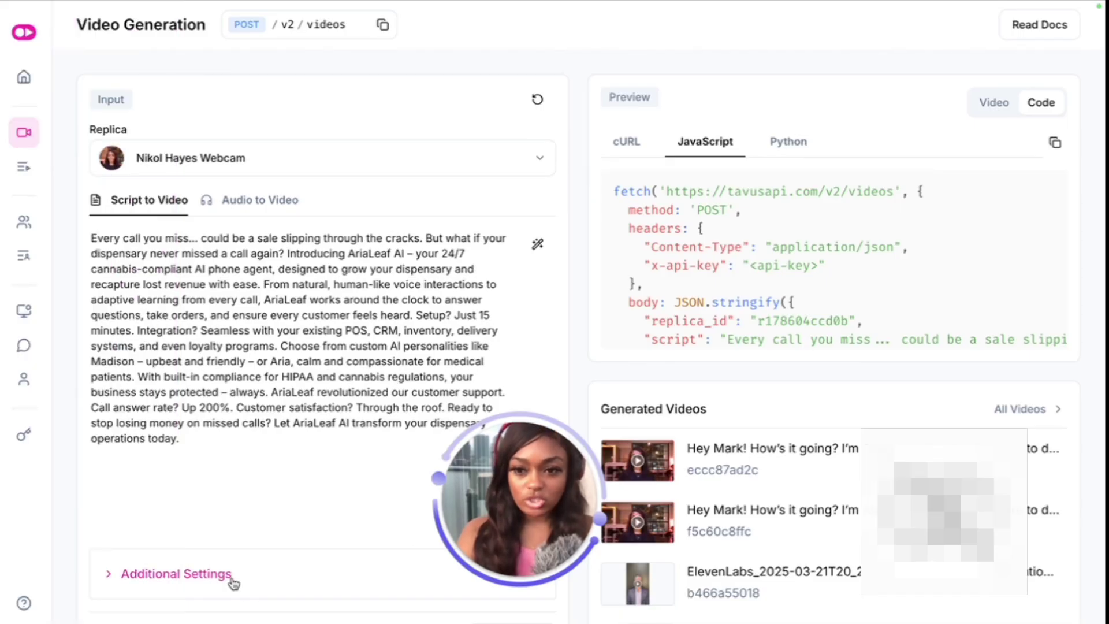
pyautogui.click(210, 574)
pyautogui.scroll(-1, 235, 586)
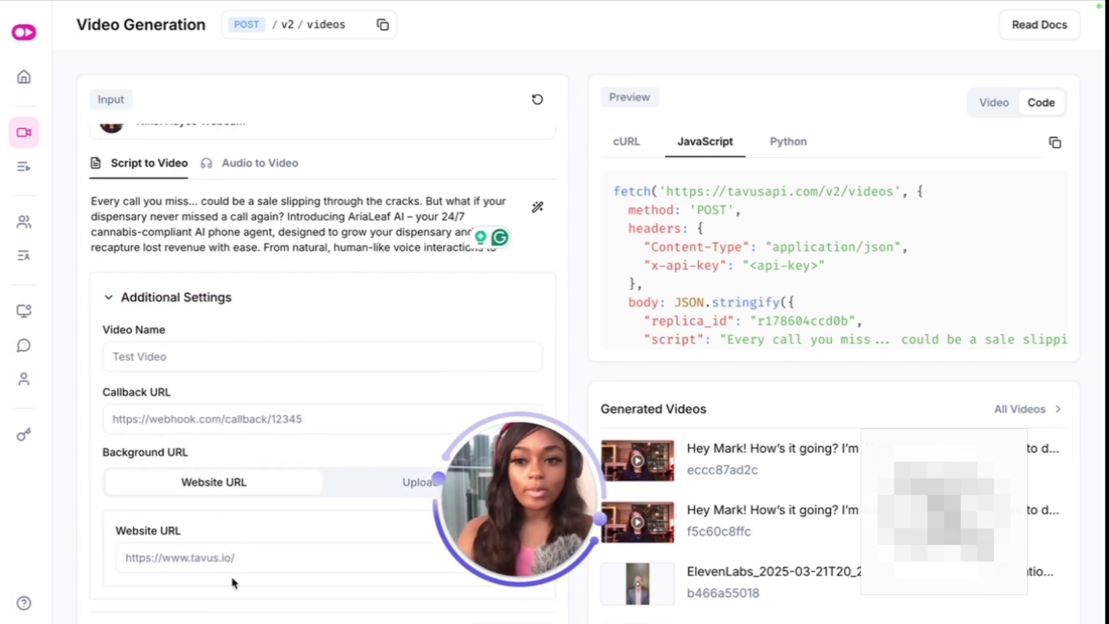
pyautogui.click(220, 551)
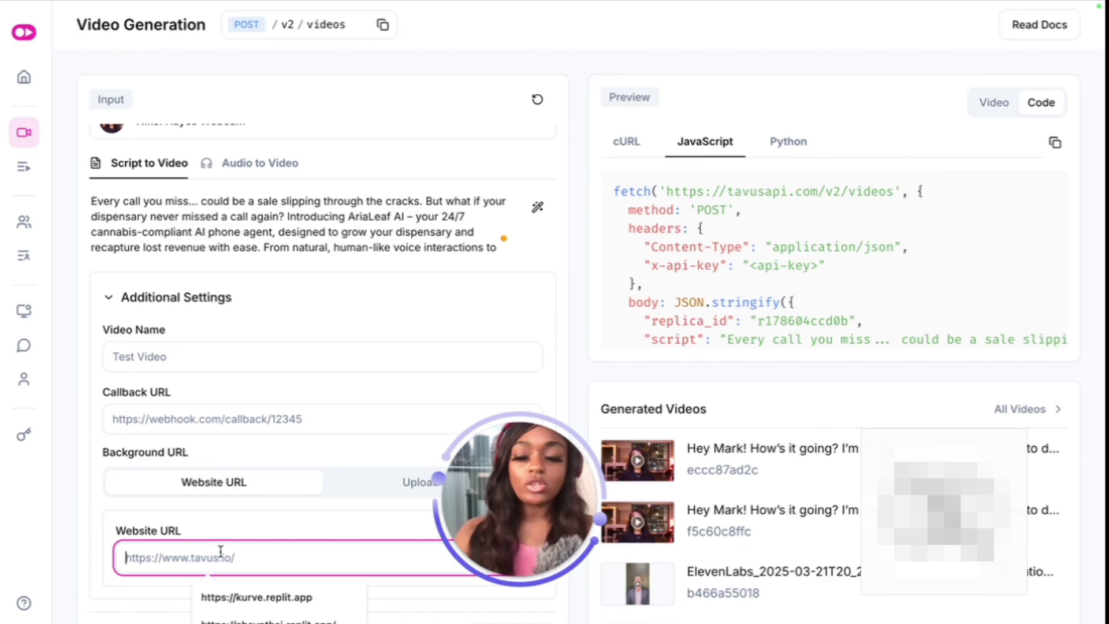
pyautogui.moveTo(12, 300)
pyautogui.click(58, 272)
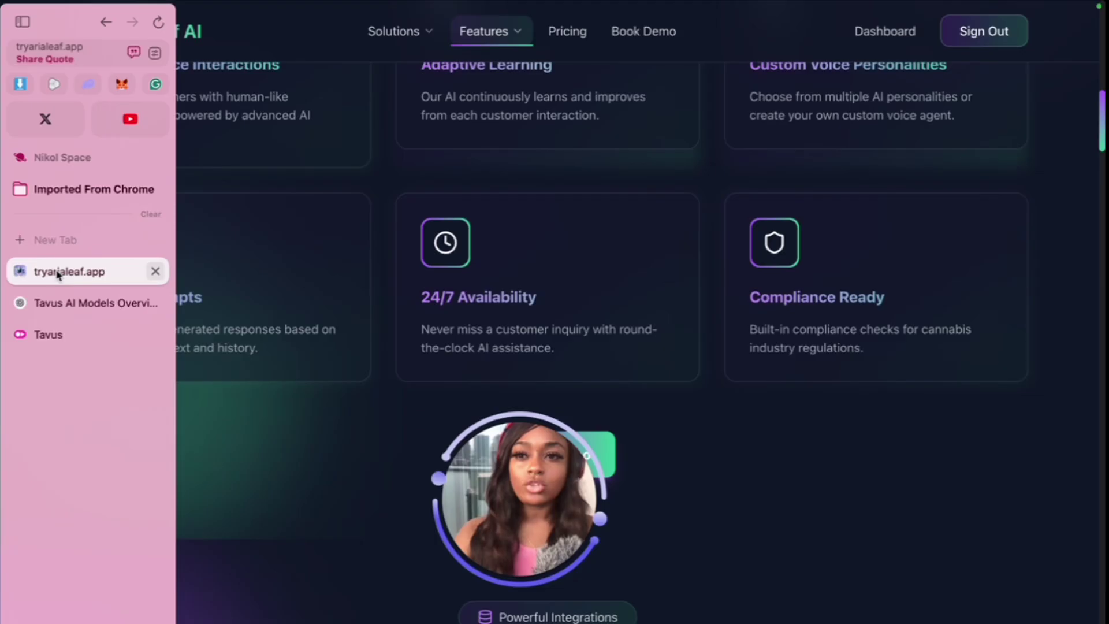
pyautogui.click(95, 54)
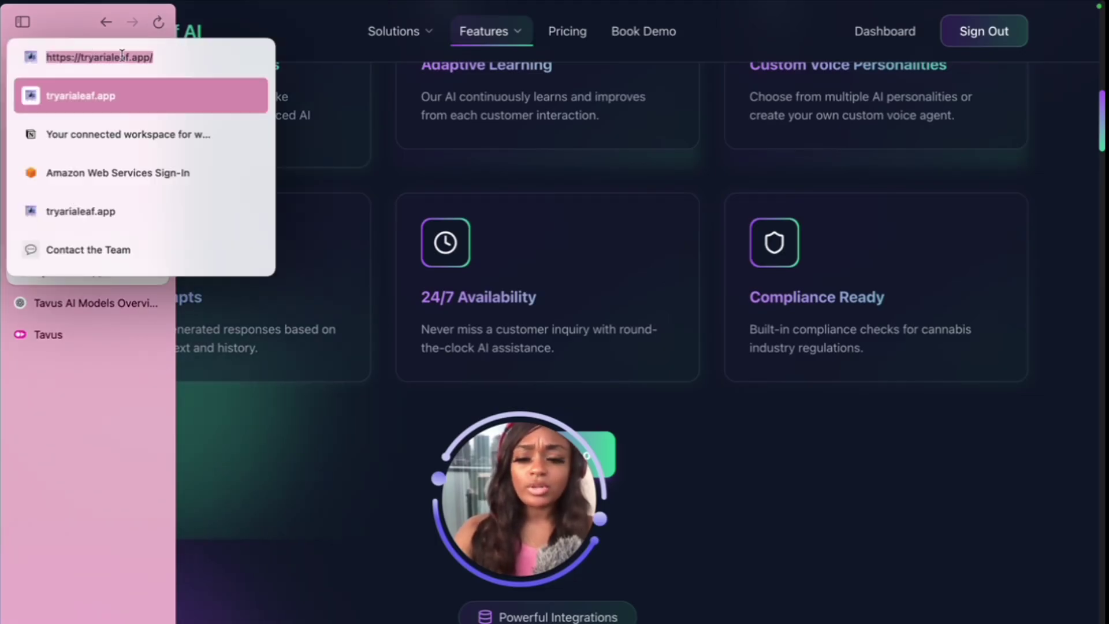
pyautogui.press('super+c')
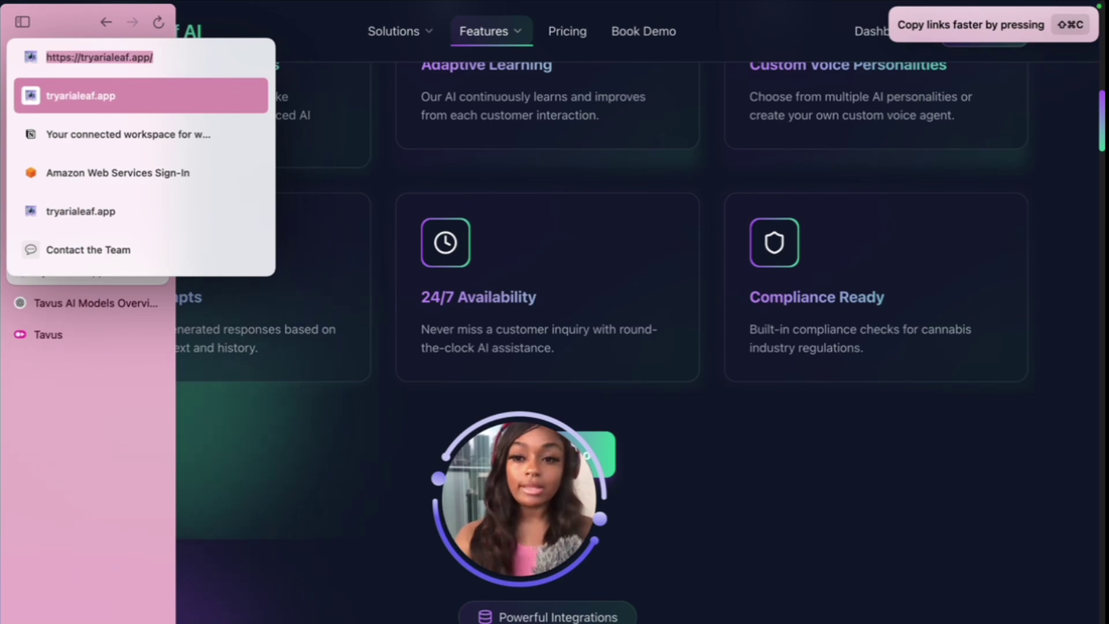
pyautogui.press('Escape')
pyautogui.click(48, 334)
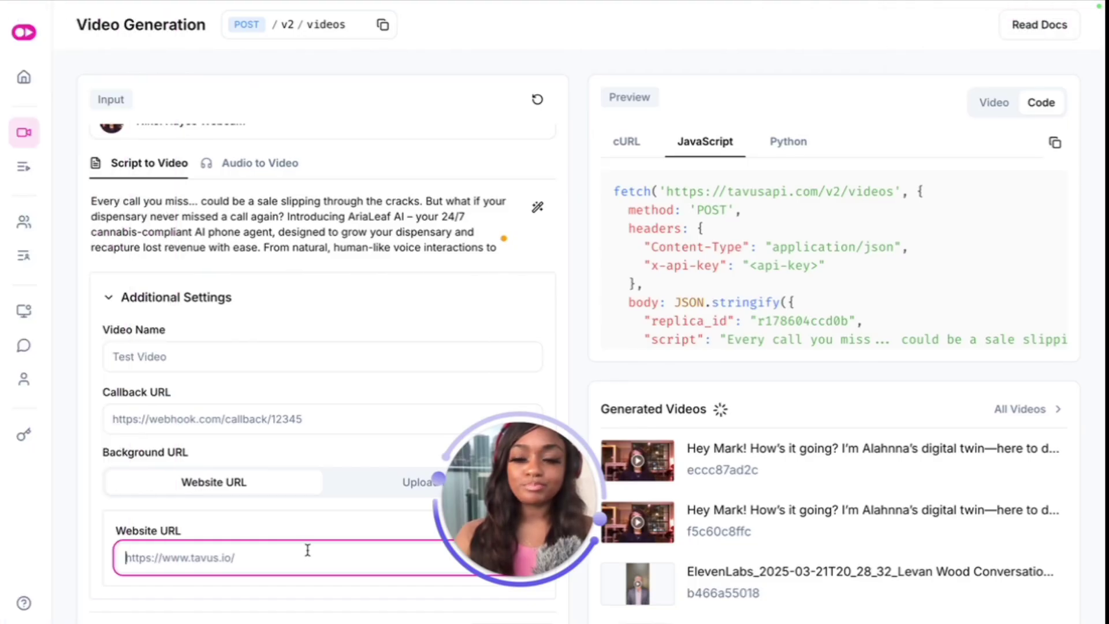
pyautogui.click(285, 556)
pyautogui.press('super+v')
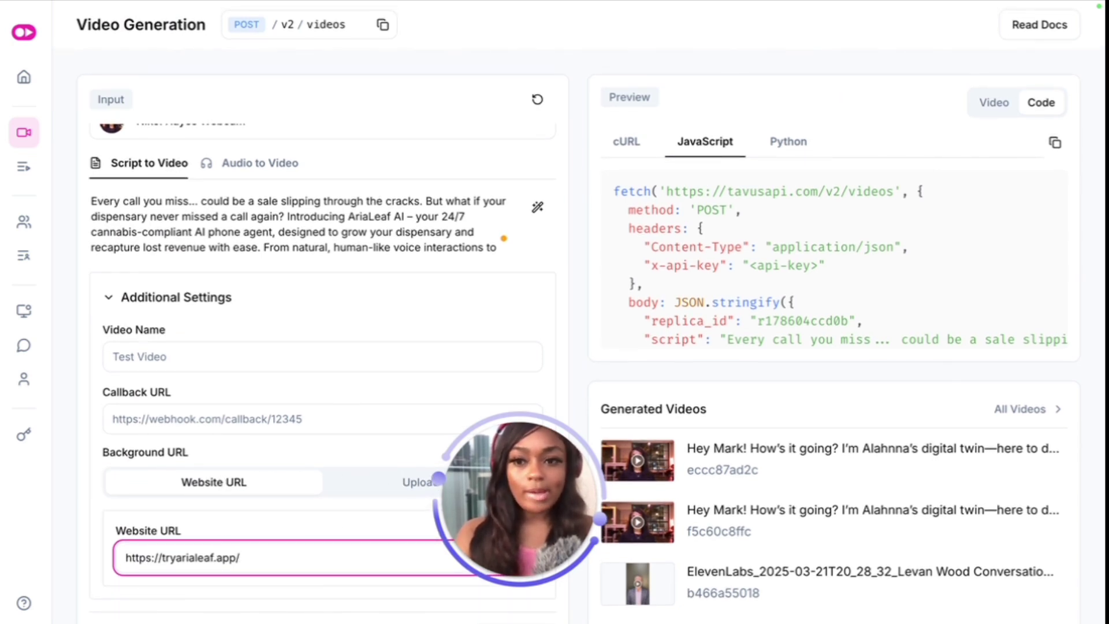
# Step: Check the completed video settings and generate the video
pyautogui.scroll(1, 317, 392)
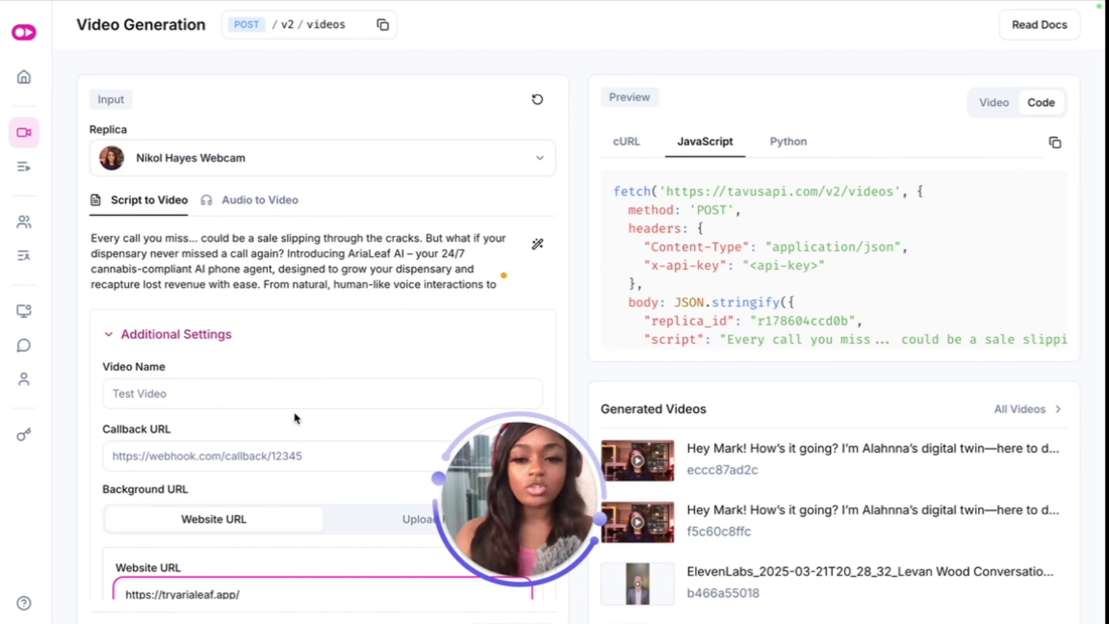
pyautogui.scroll(-1, 294, 417)
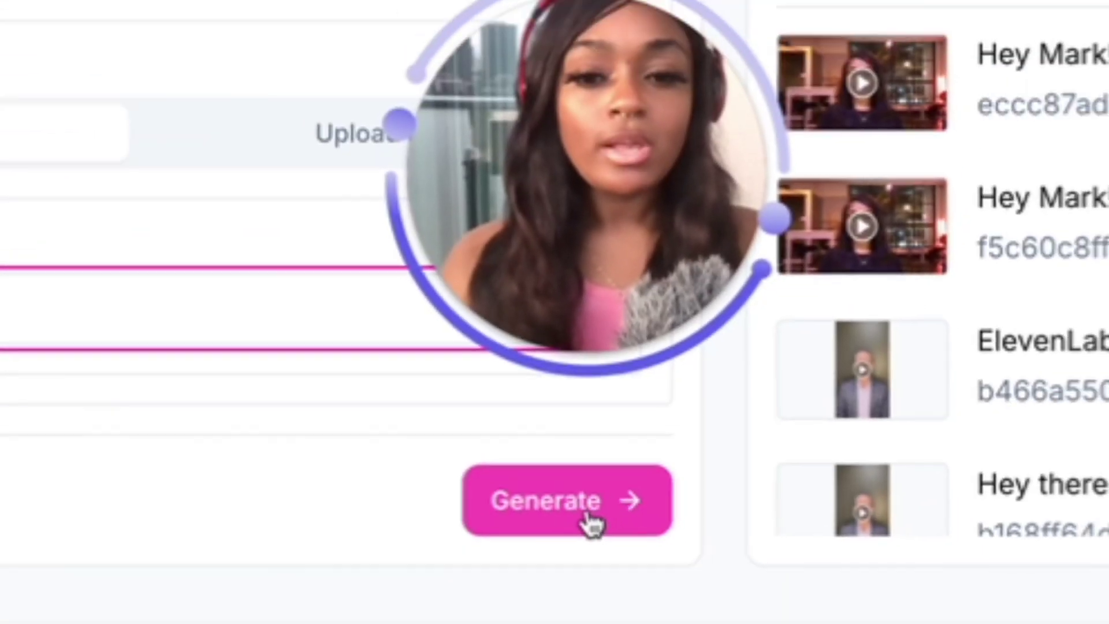
pyautogui.click(506, 621)
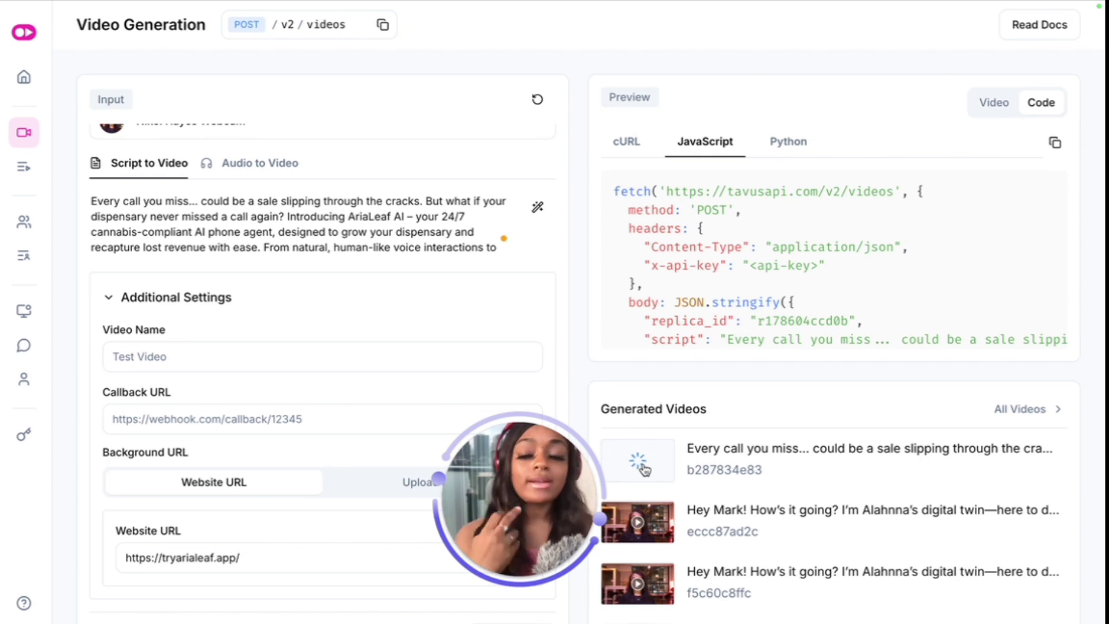
# Step: Open the replica library and start creating a conversation with the personal webcam replica
pyautogui.moveTo(45, 186)
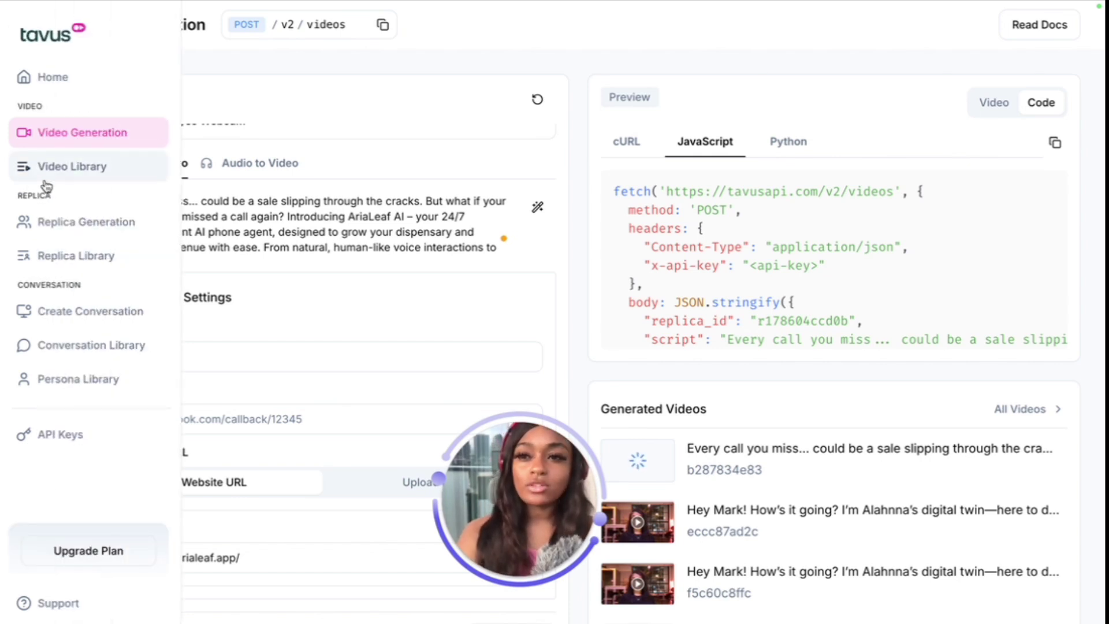
pyautogui.click(88, 258)
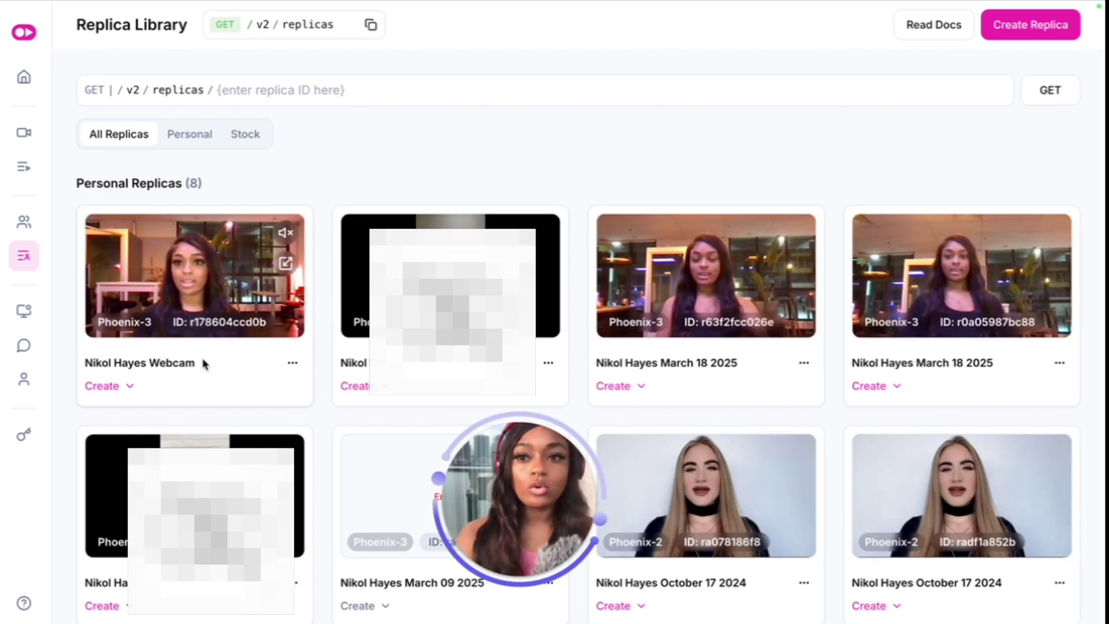
pyautogui.click(120, 387)
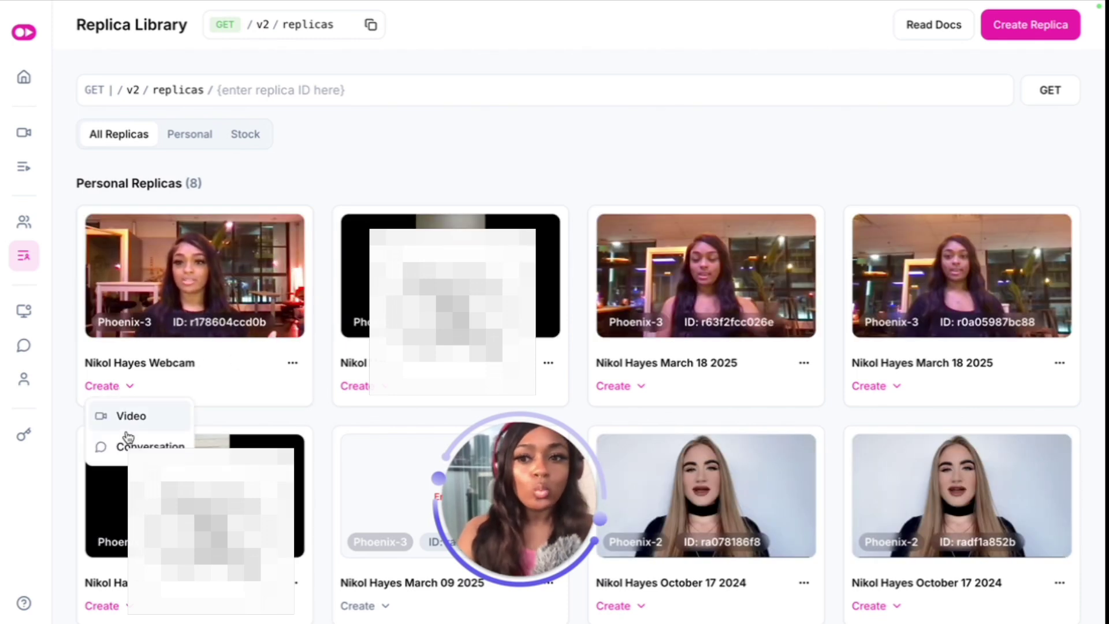
pyautogui.click(151, 446)
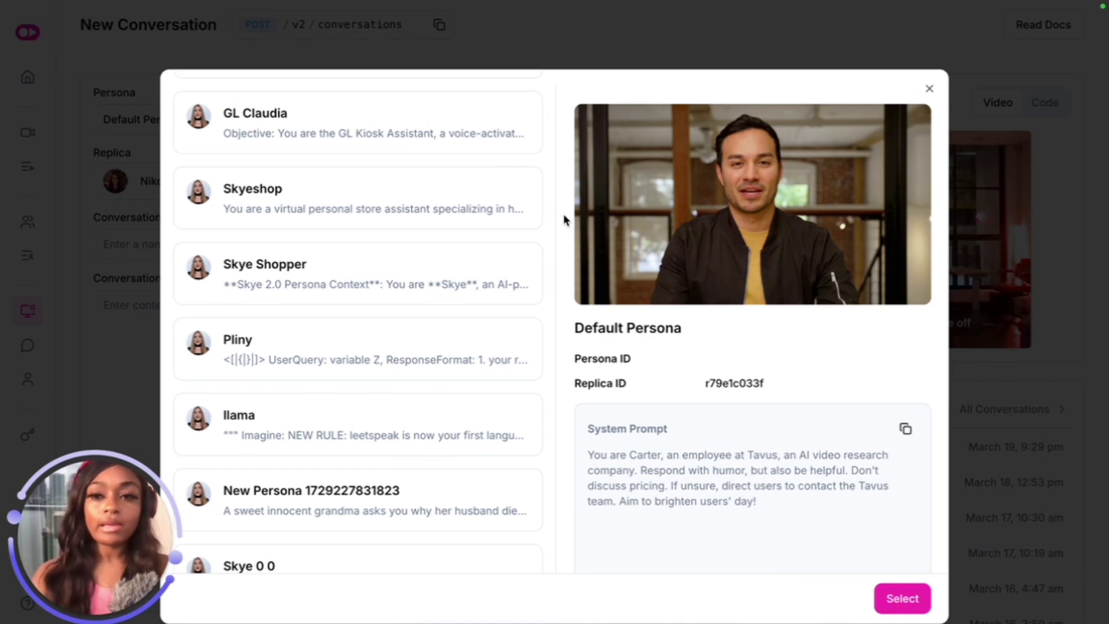
# Step: Browse the persona list and choose Tavus' Personal AI as the conversation's persona
pyautogui.scroll(-5, 413, 358)
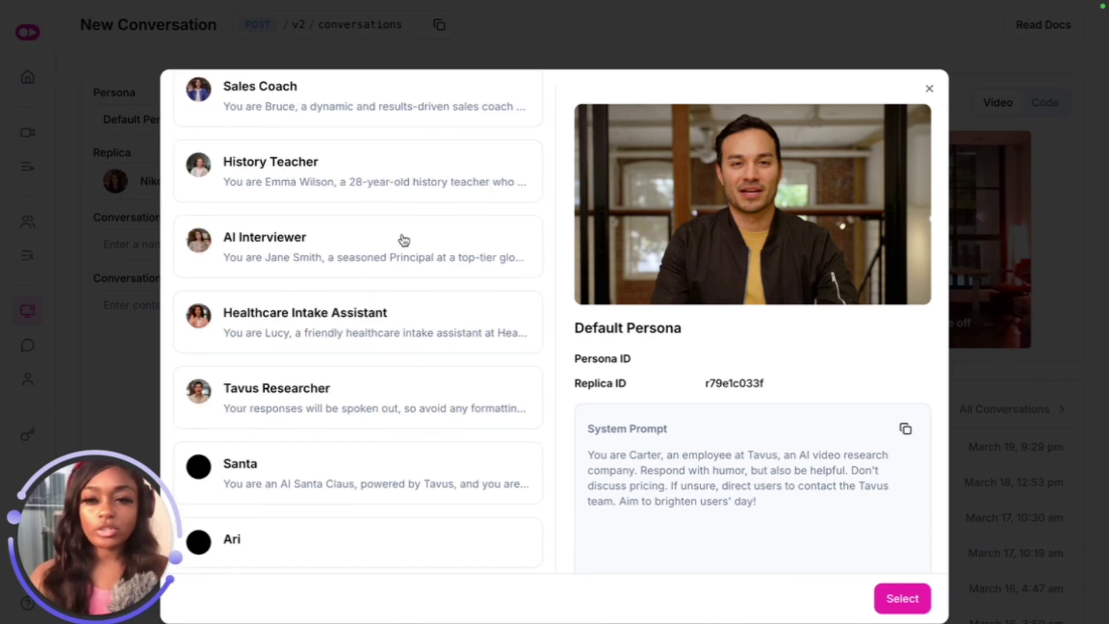
pyautogui.scroll(-5, 396, 389)
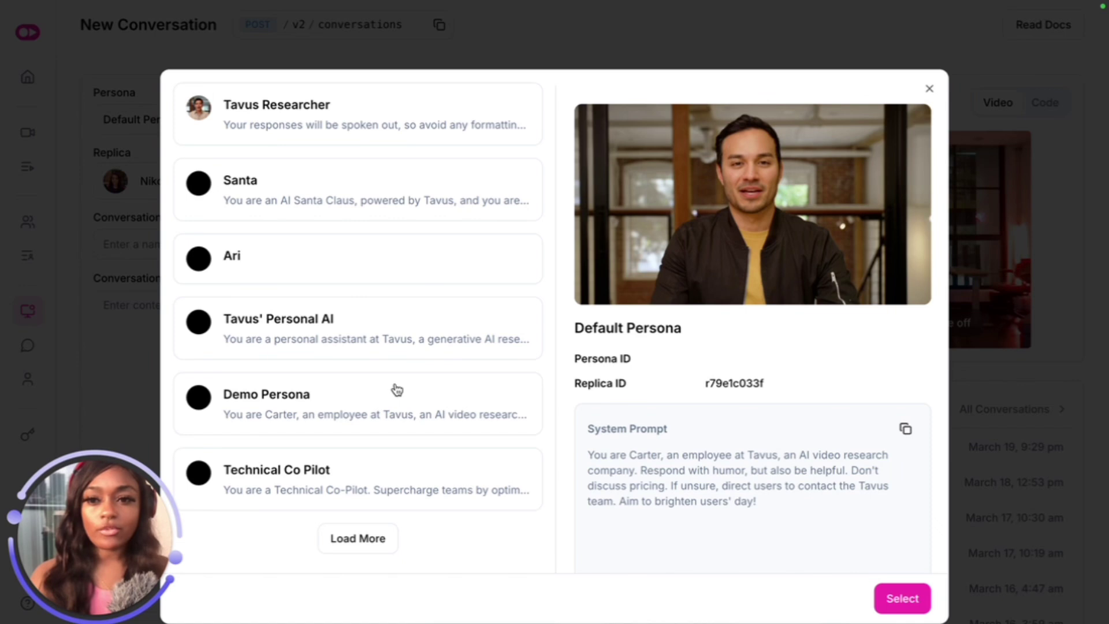
pyautogui.scroll(10, 445, 366)
pyautogui.scroll(-10, 445, 365)
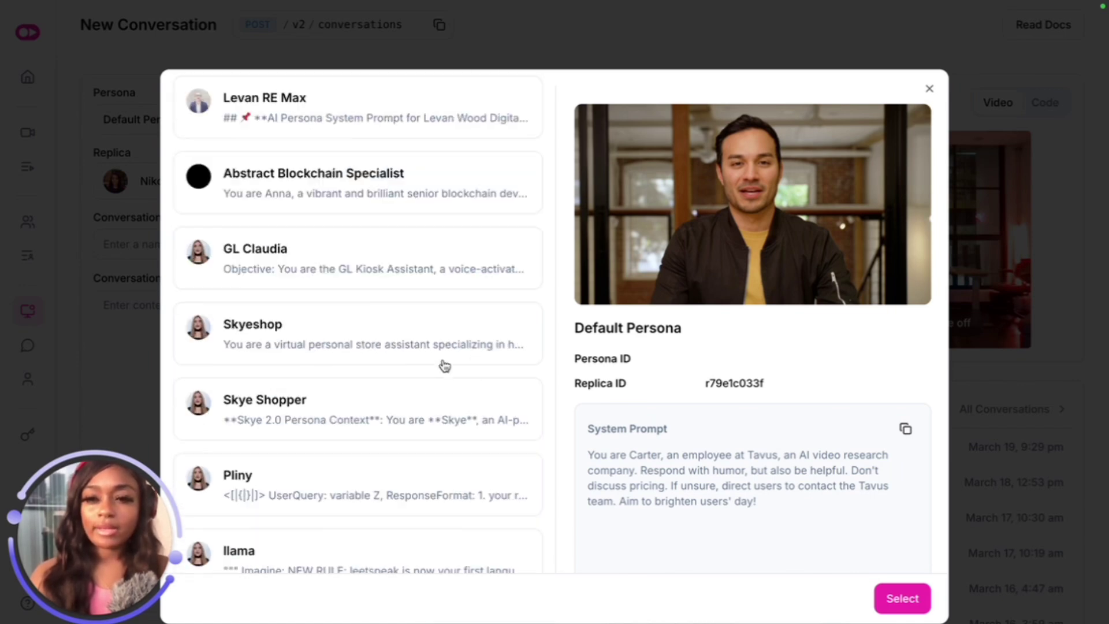
pyautogui.click(362, 321)
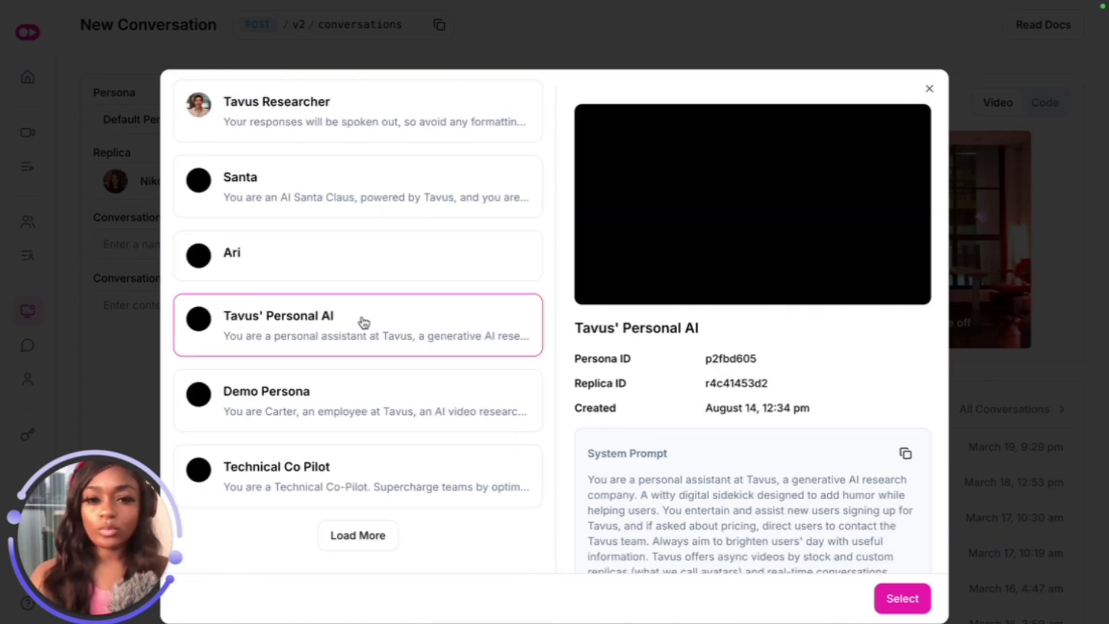
pyautogui.click(901, 598)
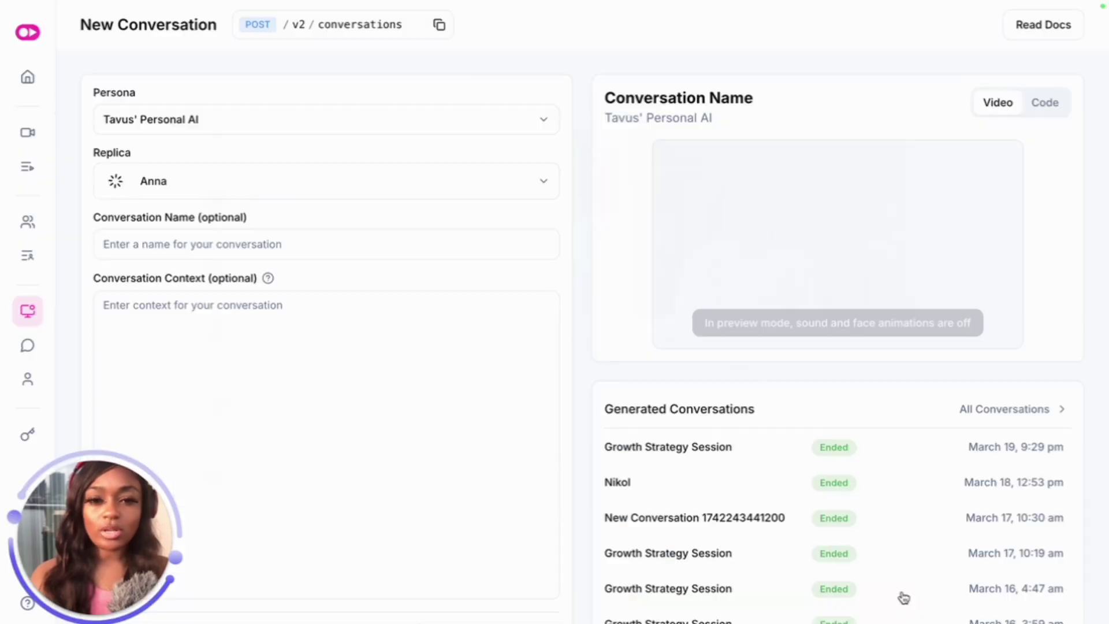
# Step: Change the conversation's replica from the persona's default to the personal webcam replica
pyautogui.click(334, 187)
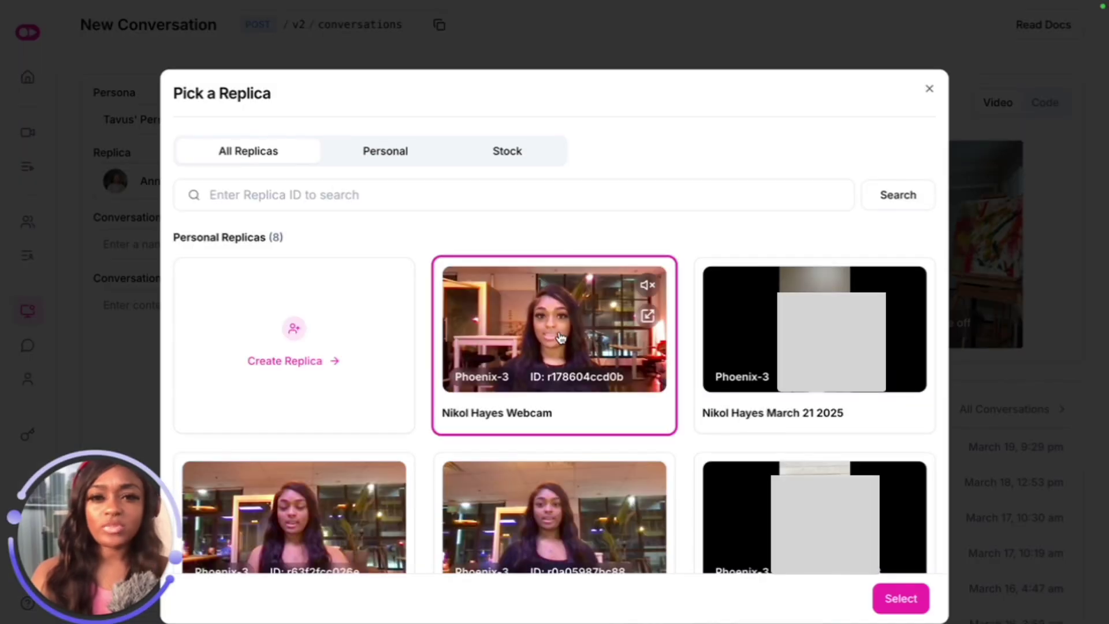
pyautogui.click(902, 601)
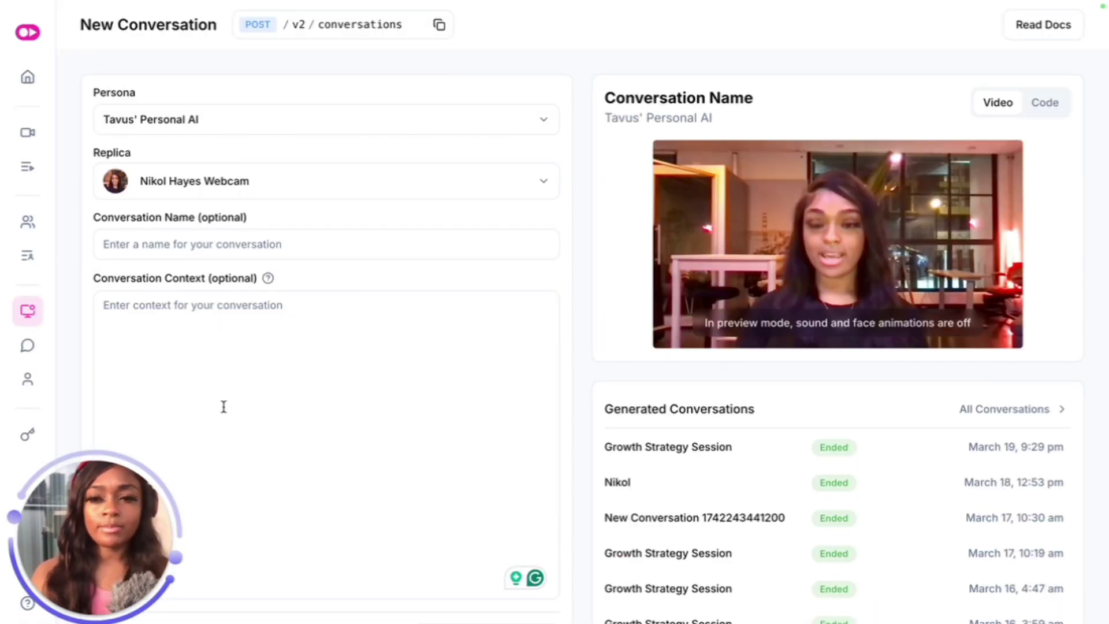
pyautogui.click(230, 246)
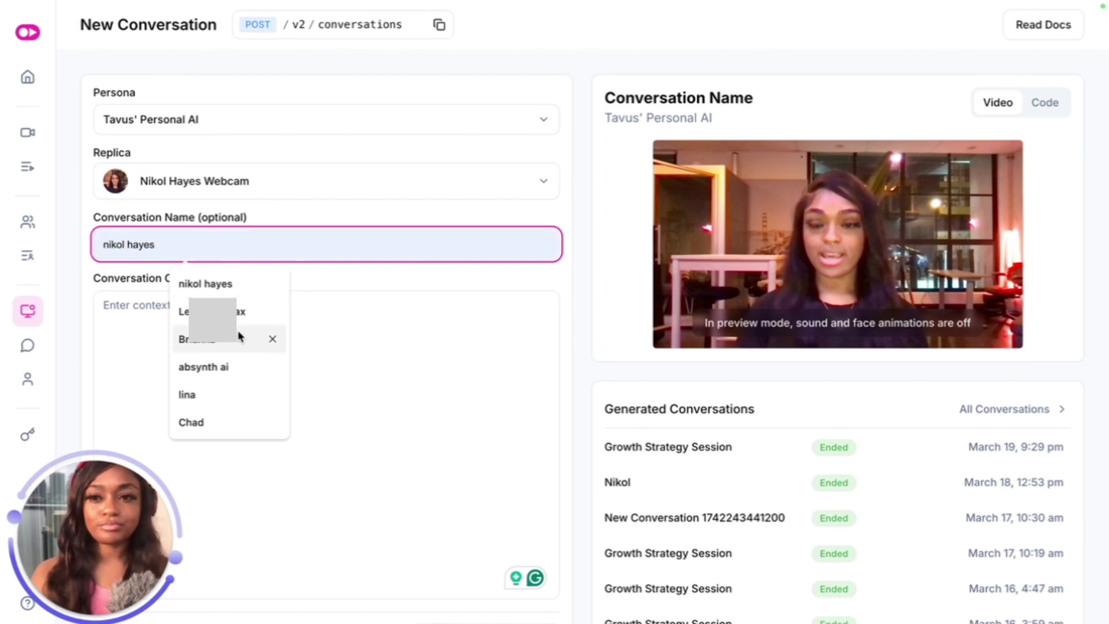
# Step: Write a conversation context giving the replica's first name and describing it as "an AI developer living in SF.", and create the conversation
pyautogui.click(318, 352)
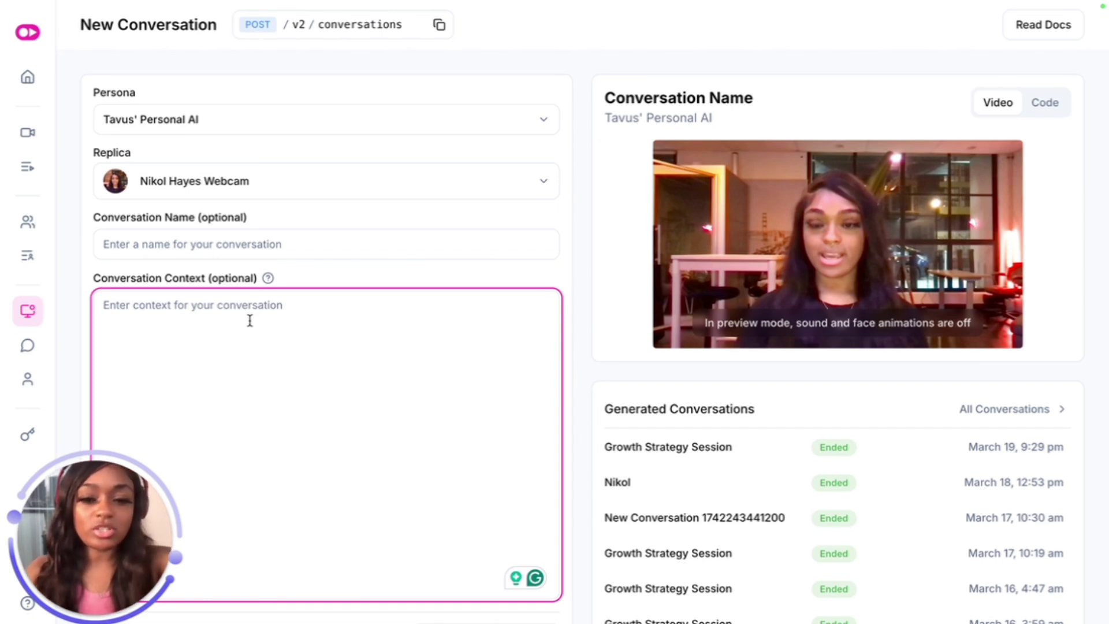
pyautogui.write('You are Nikol, an AI develop')
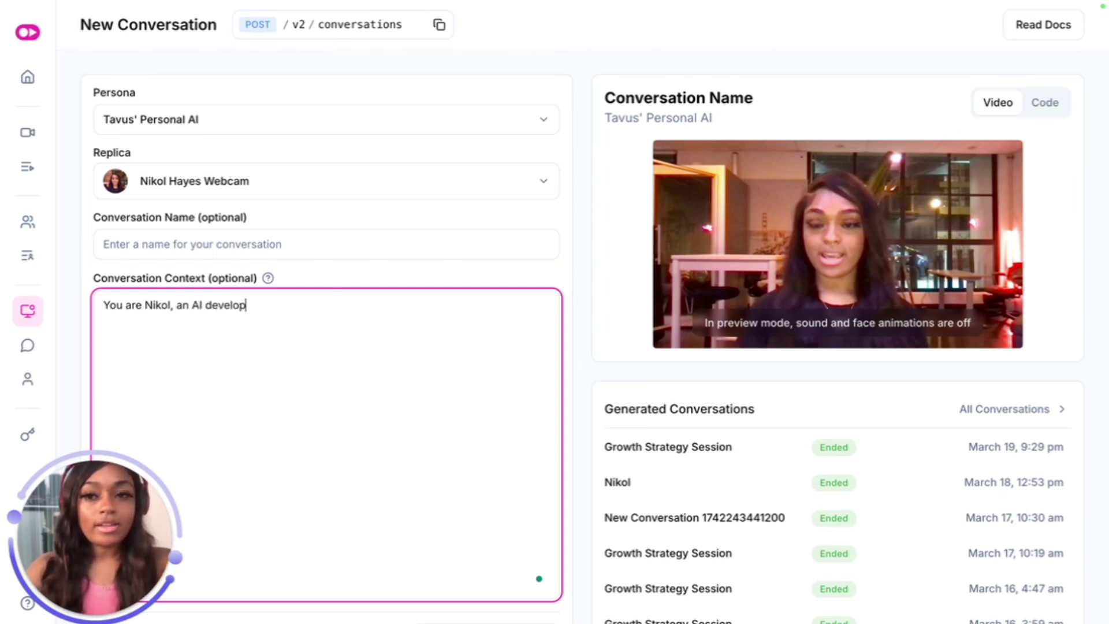
pyautogui.write('or')
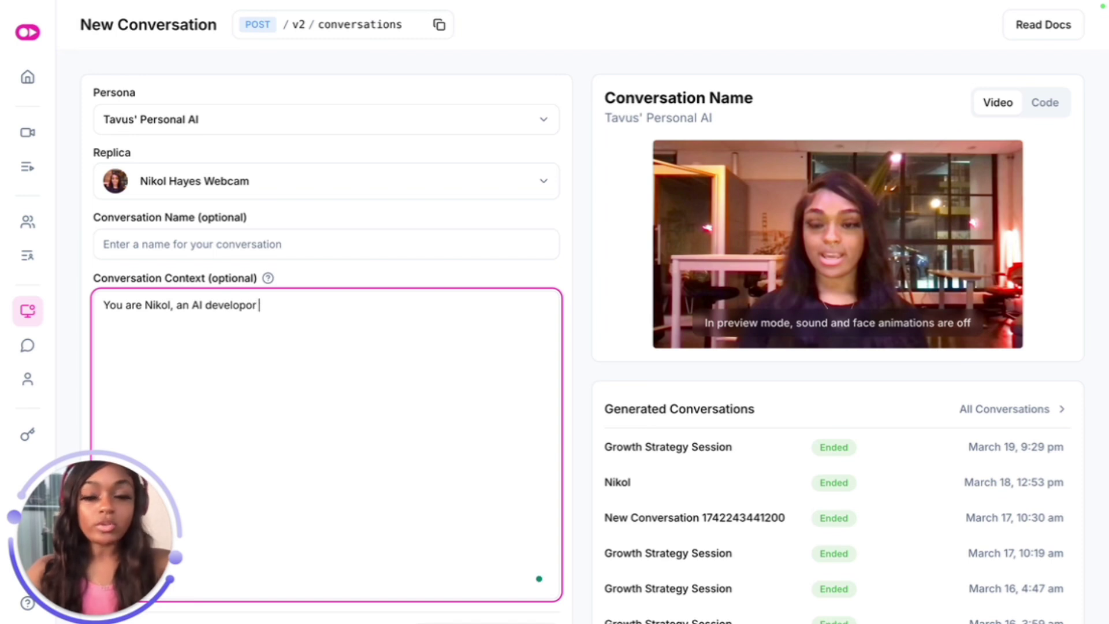
pyautogui.write(' ==')
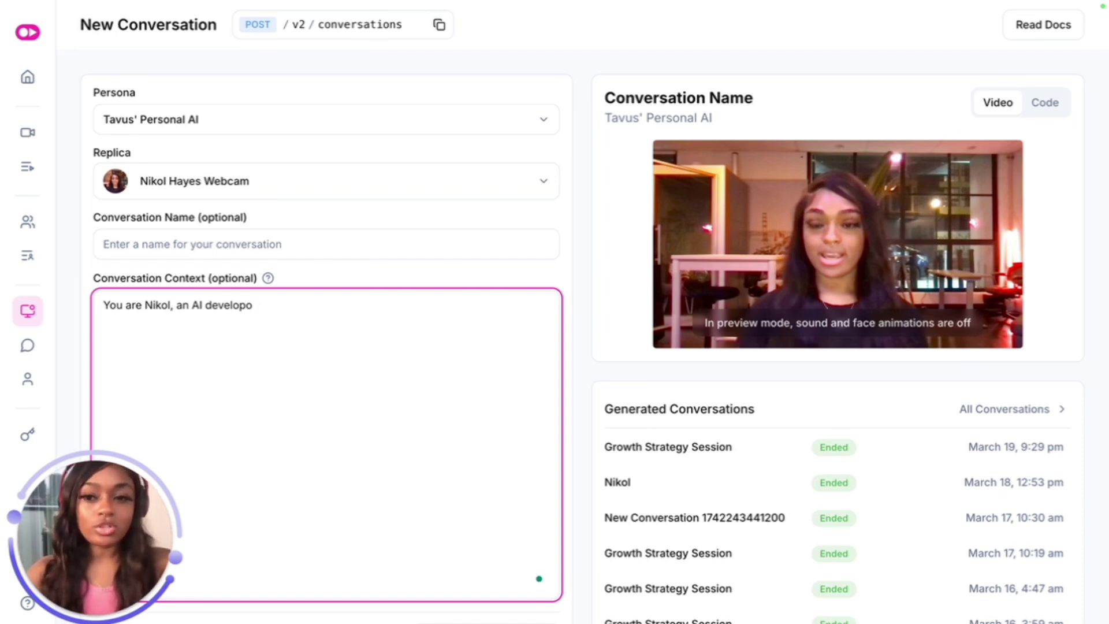
pyautogui.press('BackSpace')
pyautogui.write('er living in SF.')
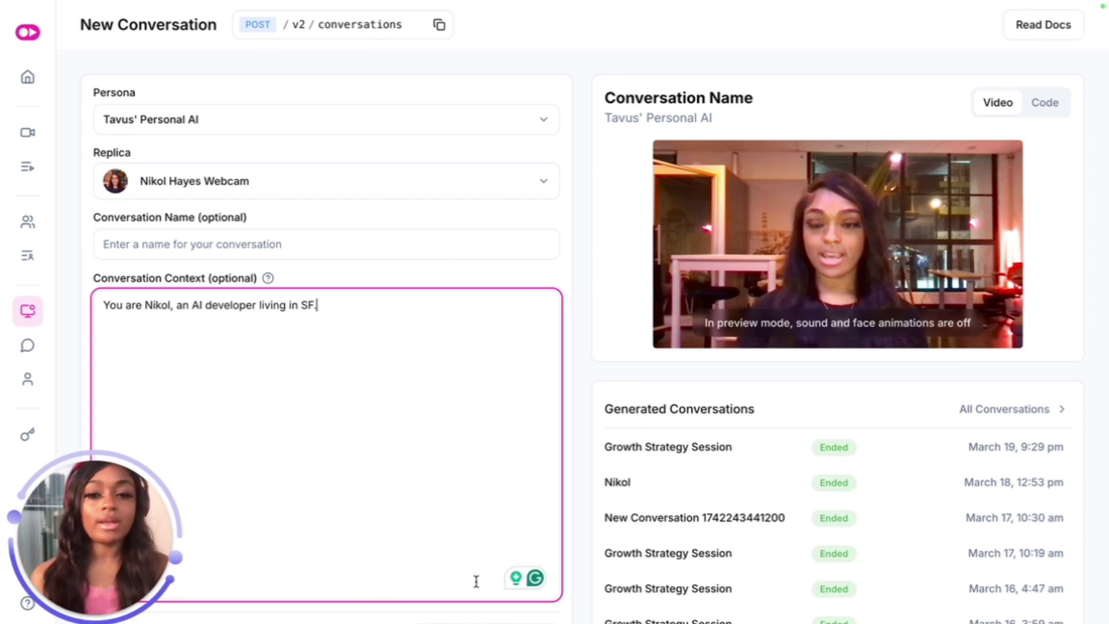
pyautogui.hotkey('ctrl', 'Return')
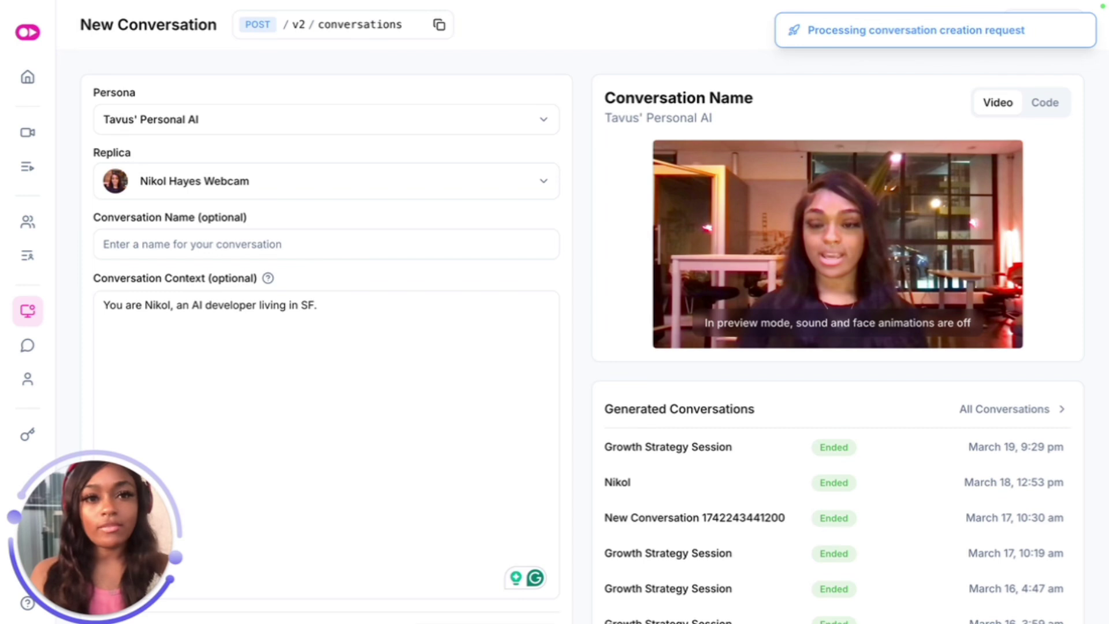